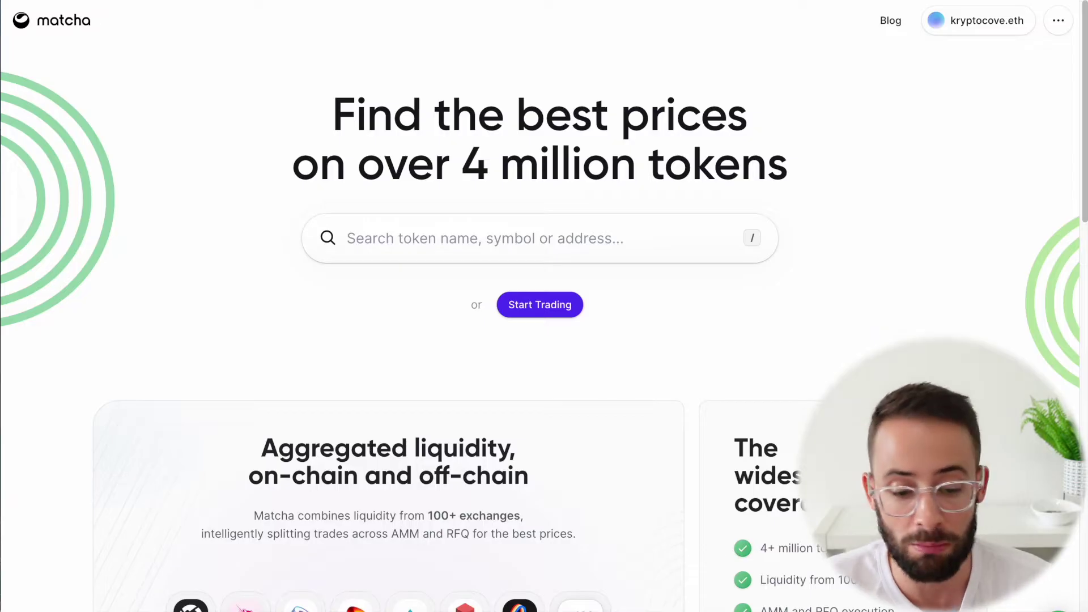
Step: Highlight the 'Aggregated liquidity' heading on the Matcha home page, then clear the selection
{"action": "scroll", "coordinate": [418, 360], "scroll_direction": "down", "scroll_amount": 2}
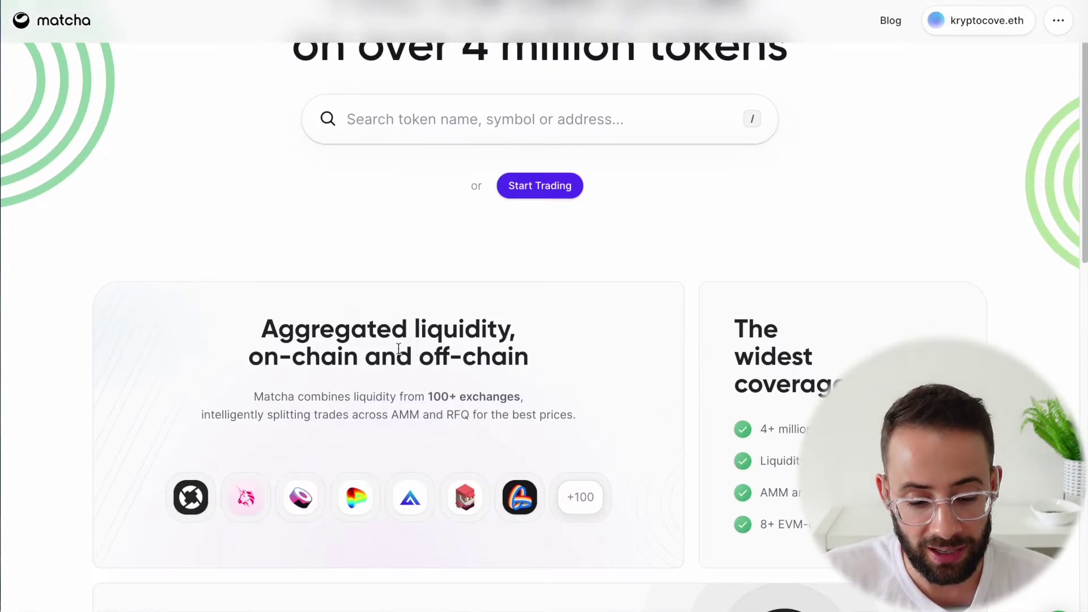
{"action": "left_click_drag", "start_coordinate": [245, 344], "coordinate": [529, 363]}
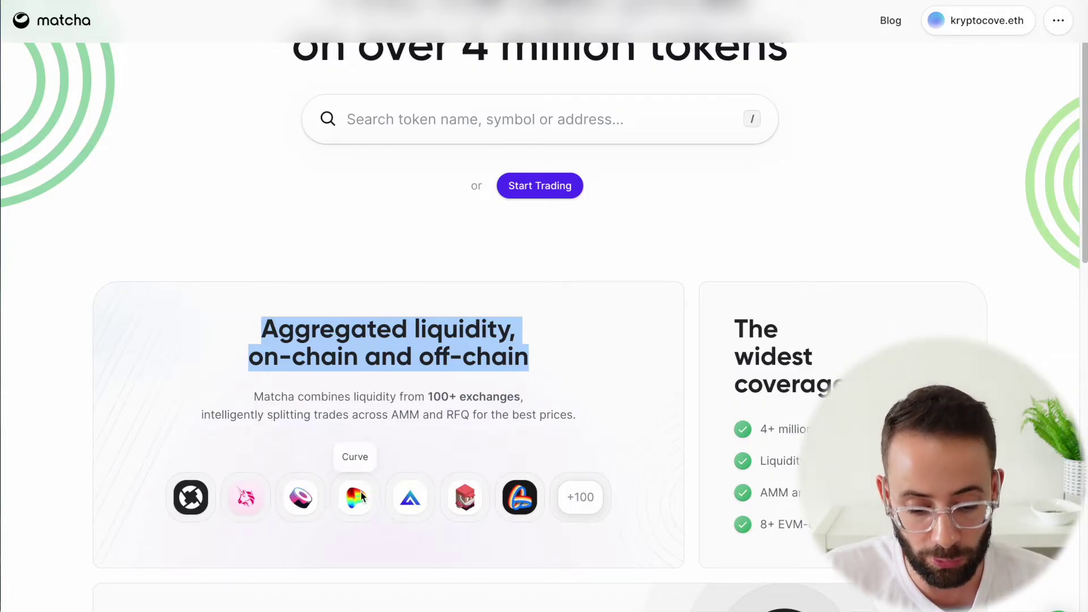
{"action": "scroll", "coordinate": [430, 294], "scroll_direction": "up", "scroll_amount": 2}
{"action": "left_click", "coordinate": [229, 279]}
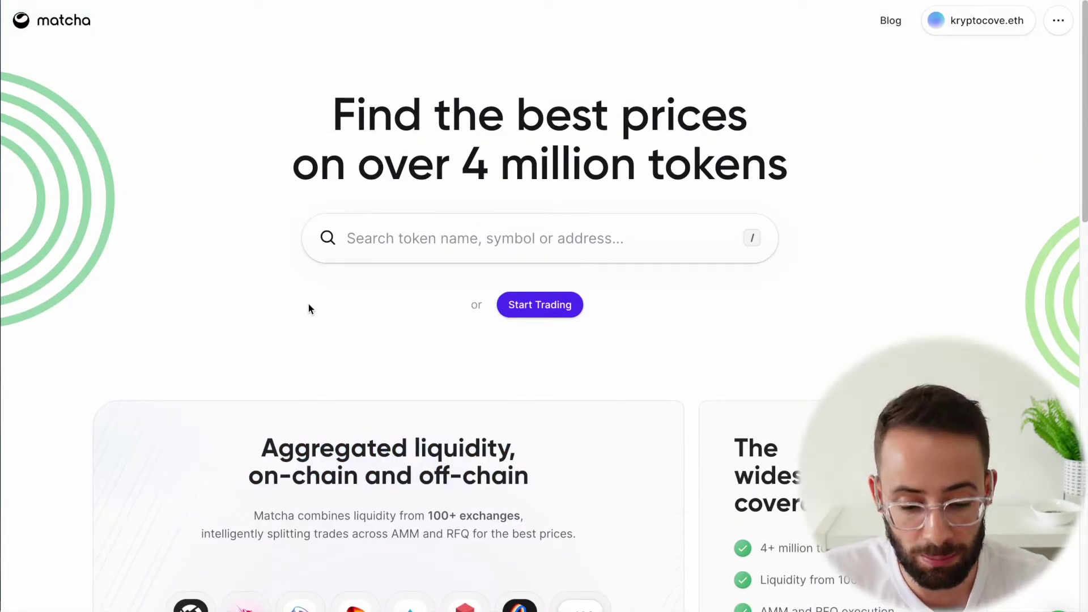
Step: Open the trading page, check the connected wallet's balance, and bring up the Sell token picker
{"action": "left_click", "coordinate": [546, 306]}
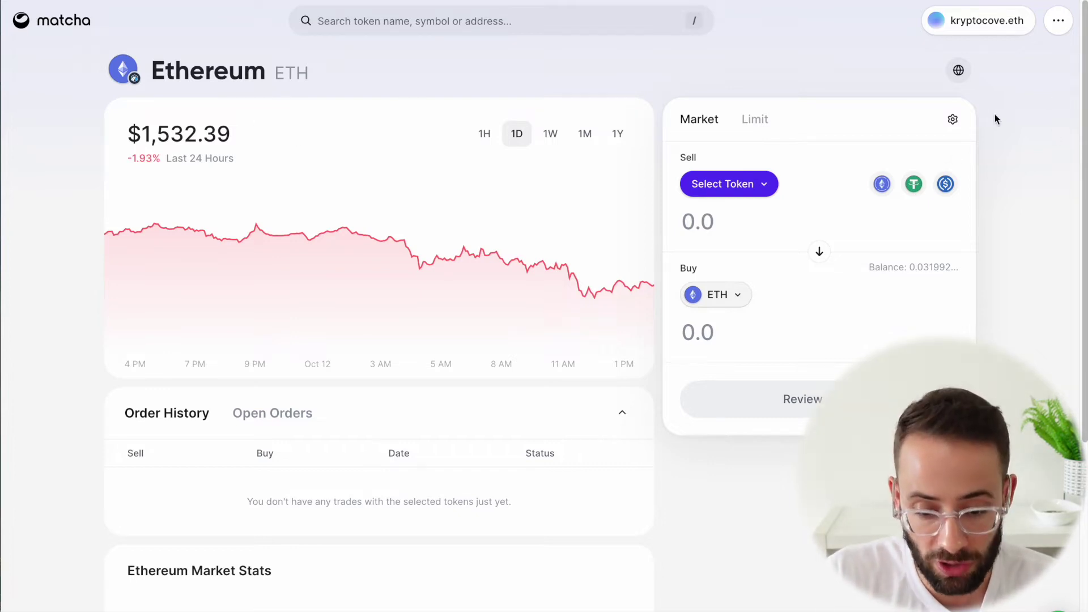
{"action": "left_click", "coordinate": [998, 27]}
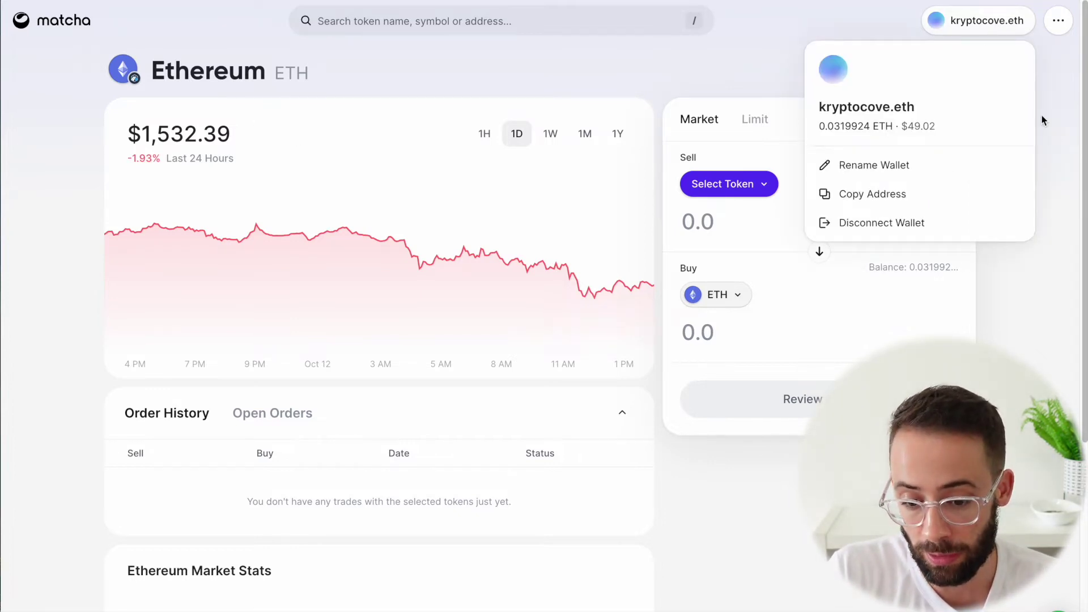
{"action": "left_click", "coordinate": [743, 61]}
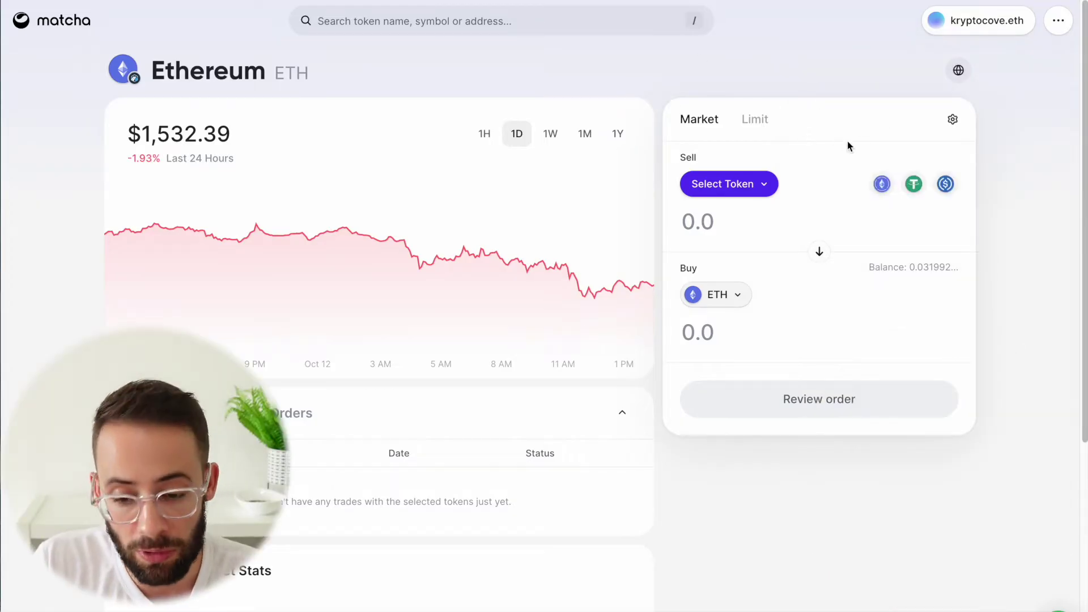
{"action": "left_click", "coordinate": [748, 185]}
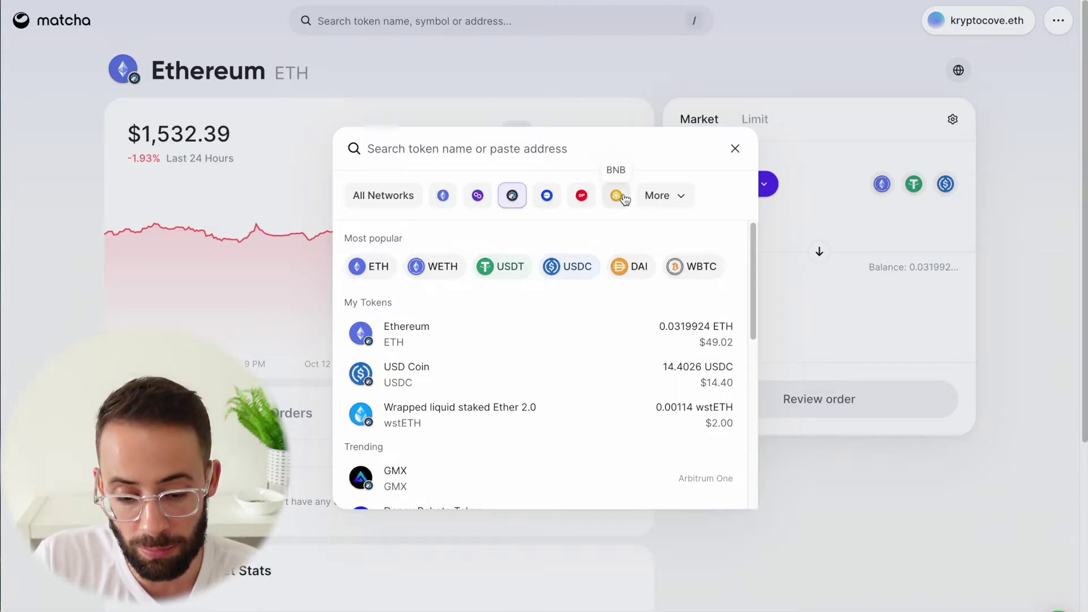
Step: After checking the extra networks list, pick wstETH from My Tokens as the token to sell
{"action": "left_click", "coordinate": [667, 196]}
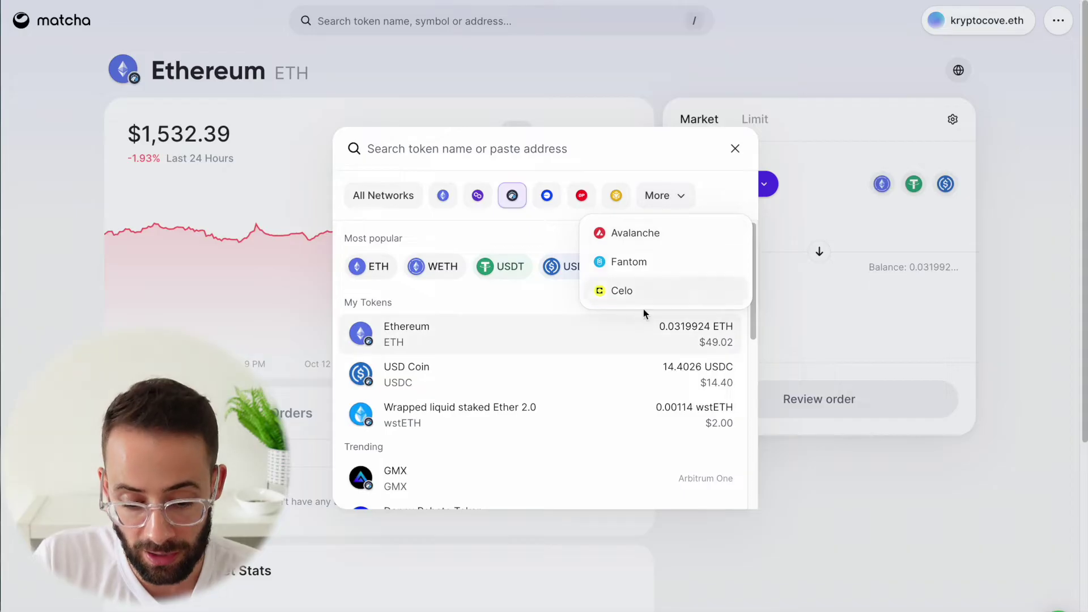
{"action": "left_click", "coordinate": [512, 200]}
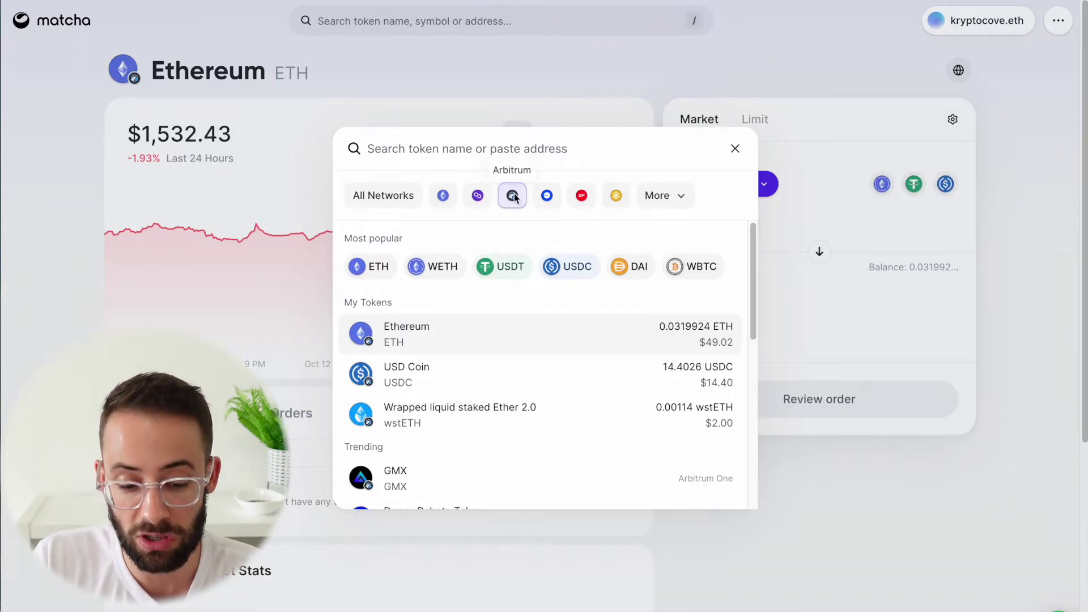
{"action": "scroll", "coordinate": [521, 329], "scroll_direction": "down", "scroll_amount": 2}
{"action": "scroll", "coordinate": [510, 349], "scroll_direction": "up", "scroll_amount": 3}
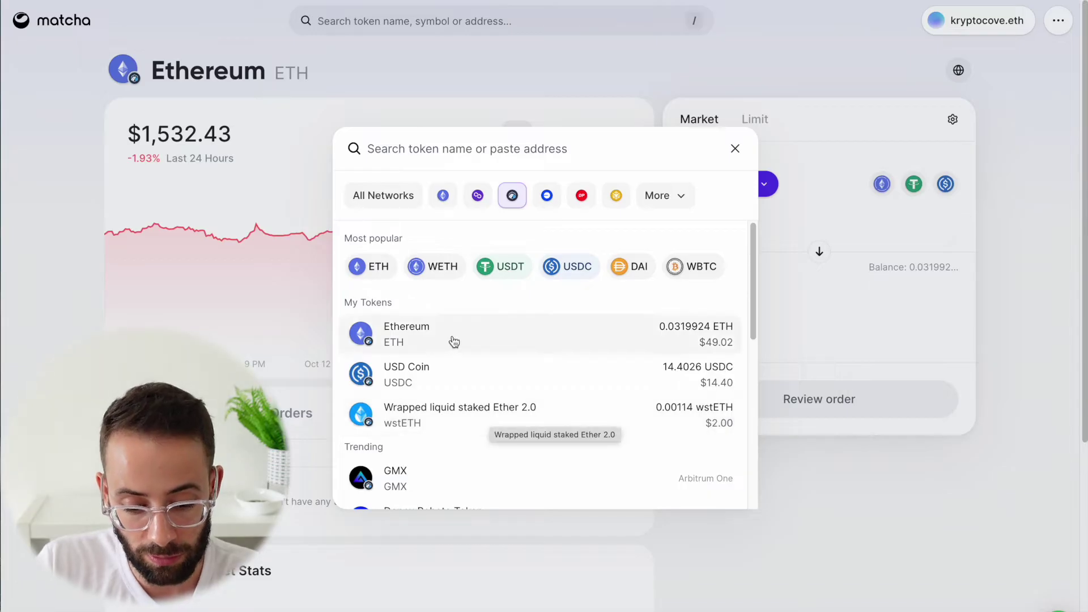
{"action": "left_click", "coordinate": [478, 413]}
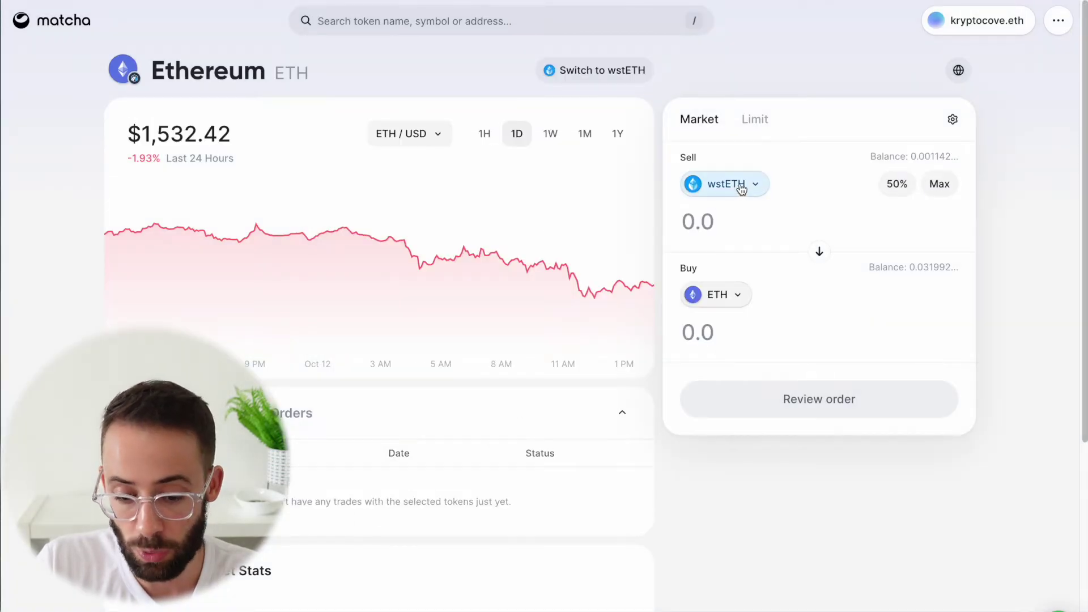
Step: Choose Ethereum (ETH) as the token to buy and sell the entire wstETH balance
{"action": "left_click", "coordinate": [738, 294]}
{"action": "scroll", "coordinate": [547, 403], "scroll_direction": "down", "scroll_amount": 8}
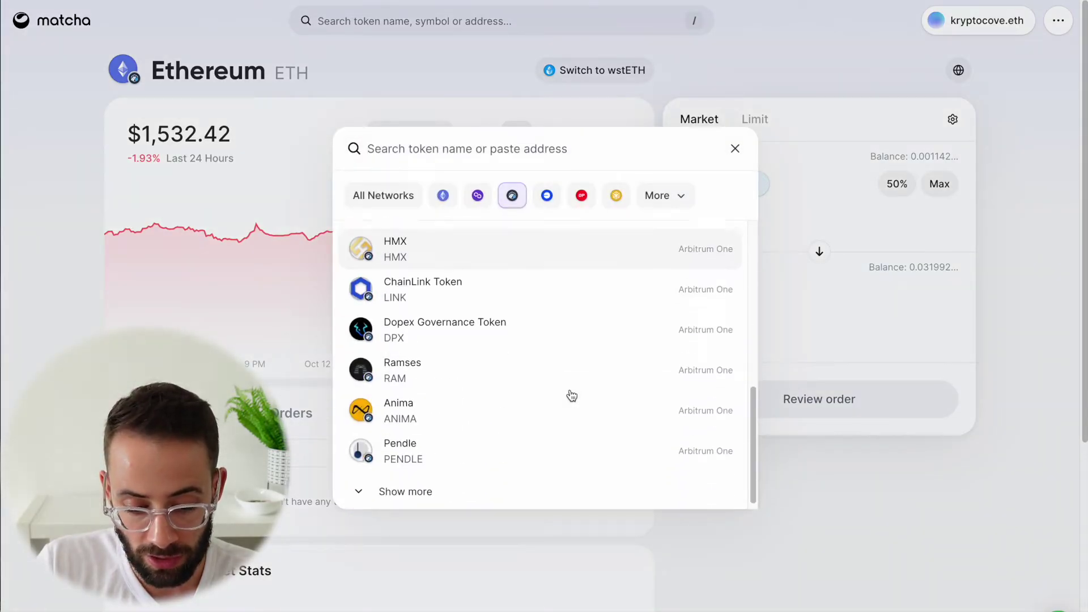
{"action": "left_click", "coordinate": [428, 497]}
{"action": "scroll", "coordinate": [546, 381], "scroll_direction": "down", "scroll_amount": 10}
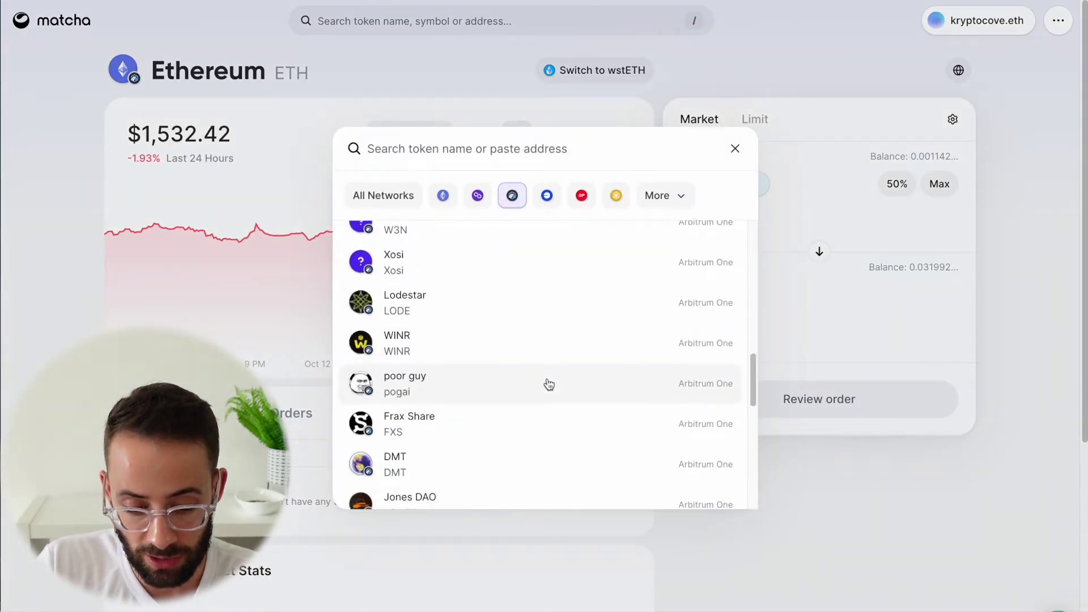
{"action": "left_click_drag", "start_coordinate": [754, 474], "coordinate": [753, 238]}
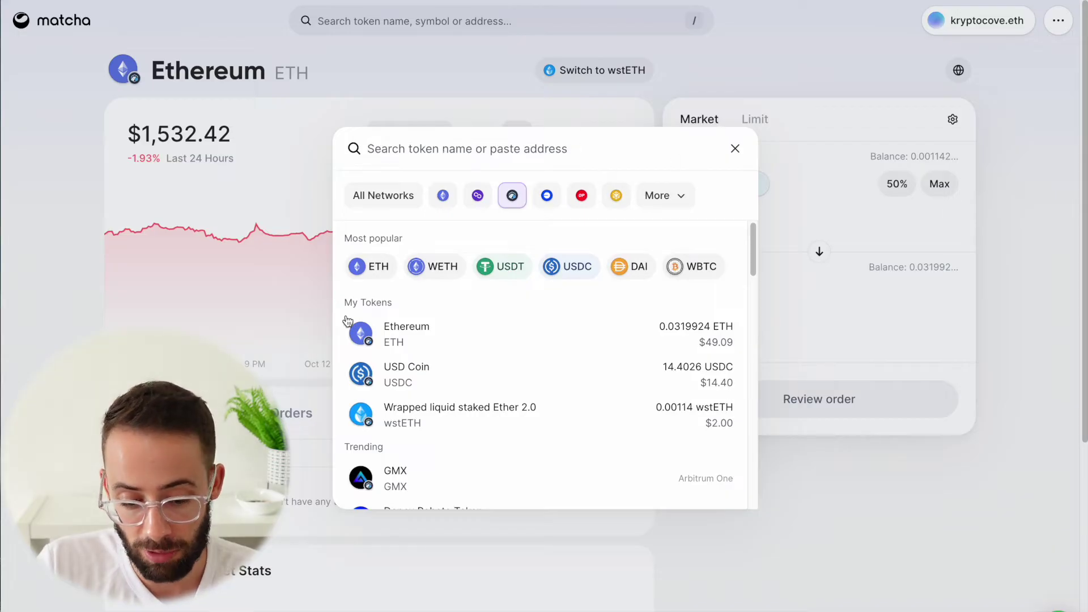
{"action": "left_click", "coordinate": [430, 327]}
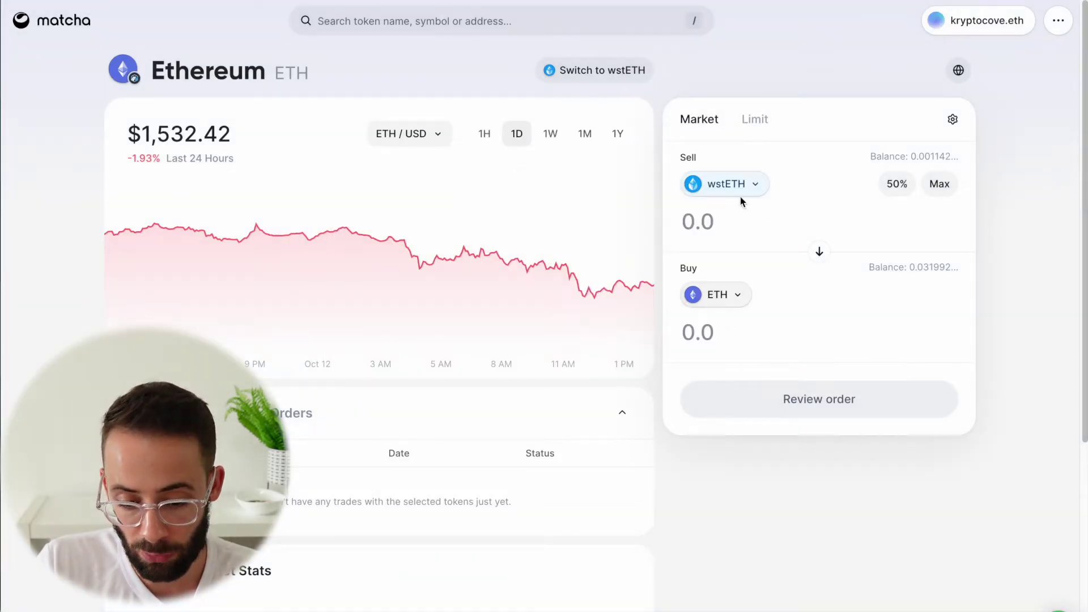
{"action": "left_click", "coordinate": [940, 185]}
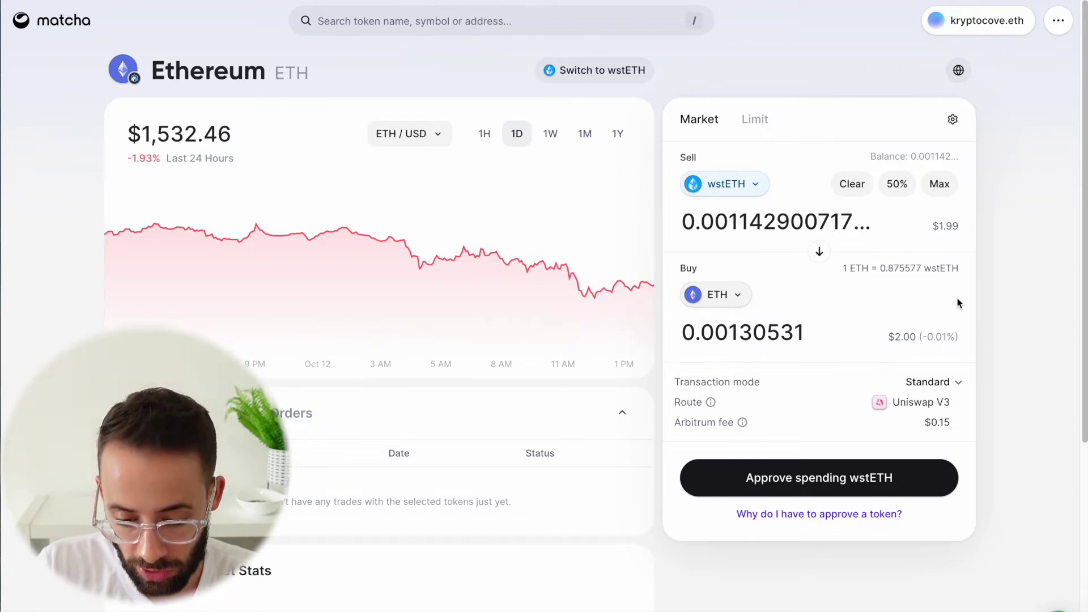
Step: Request approval for Matcha to spend the wstETH being sold
{"action": "left_click", "coordinate": [811, 476]}
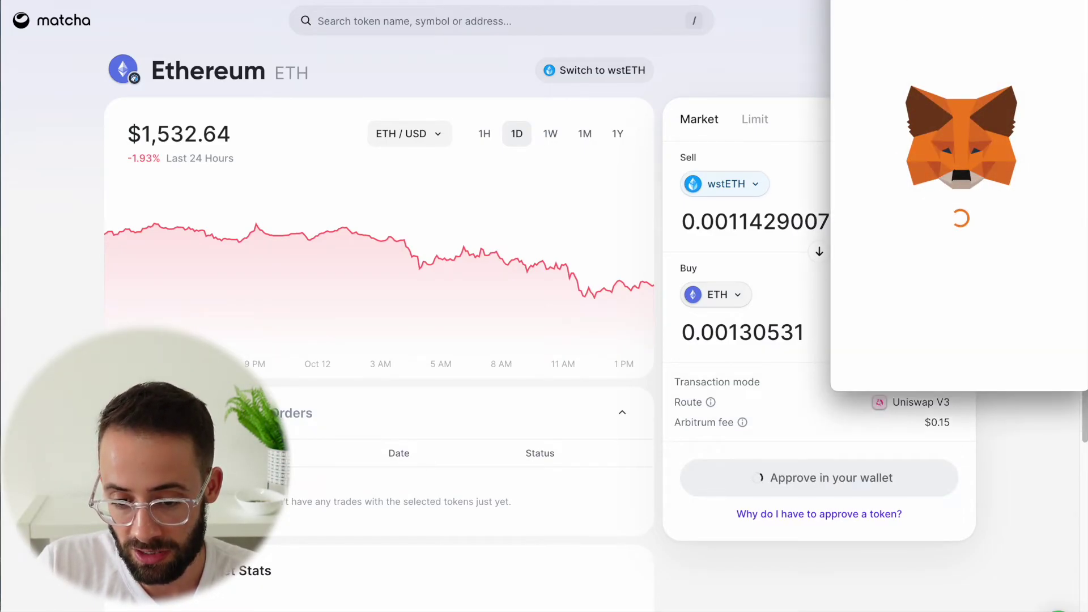
Step: Set the MetaMask spending cap to the full 0.001142900717728446 wstETH balance and approve it
{"action": "left_click", "coordinate": [1005, 304]}
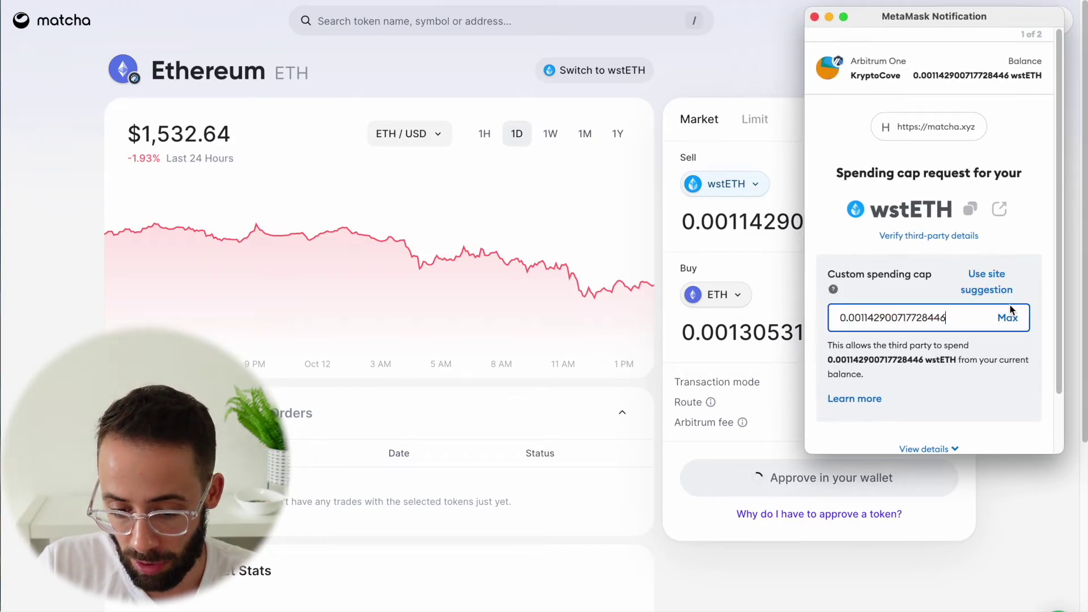
{"action": "scroll", "coordinate": [1005, 332], "scroll_direction": "down", "scroll_amount": 2}
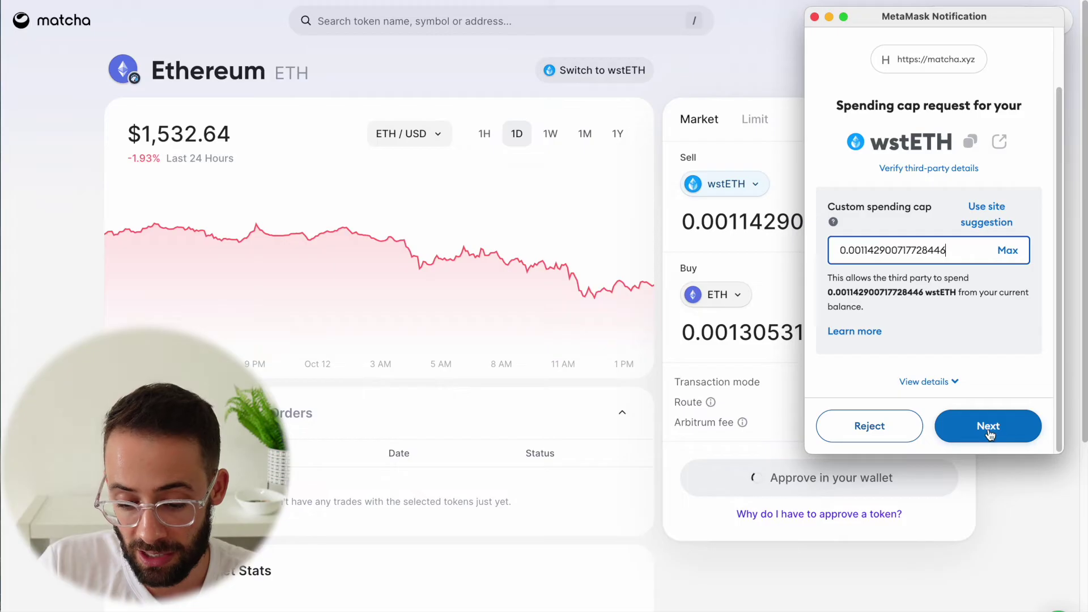
{"action": "left_click", "coordinate": [1009, 436]}
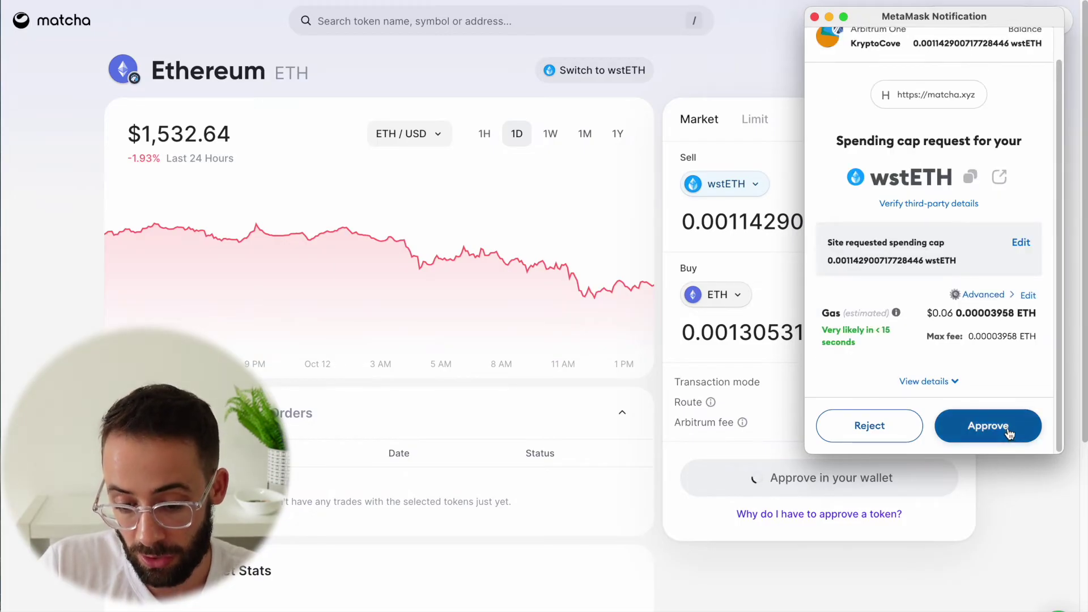
{"action": "left_click", "coordinate": [1008, 433]}
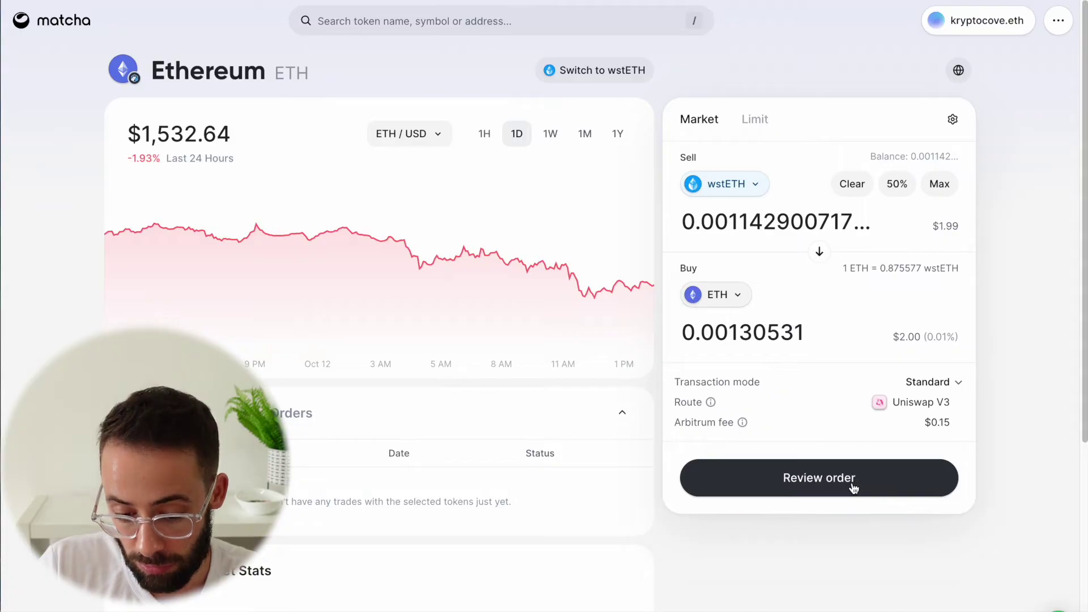
Step: Review the order quote and inspect the 0.5% slippage tolerance
{"action": "left_click", "coordinate": [818, 486]}
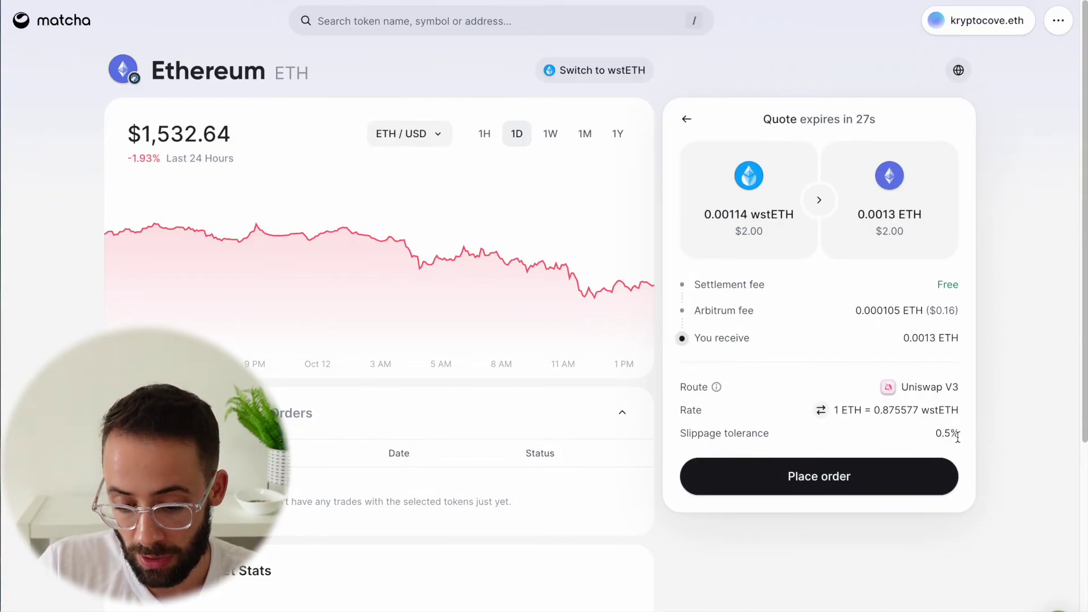
{"action": "left_click_drag", "start_coordinate": [956, 434], "coordinate": [936, 433]}
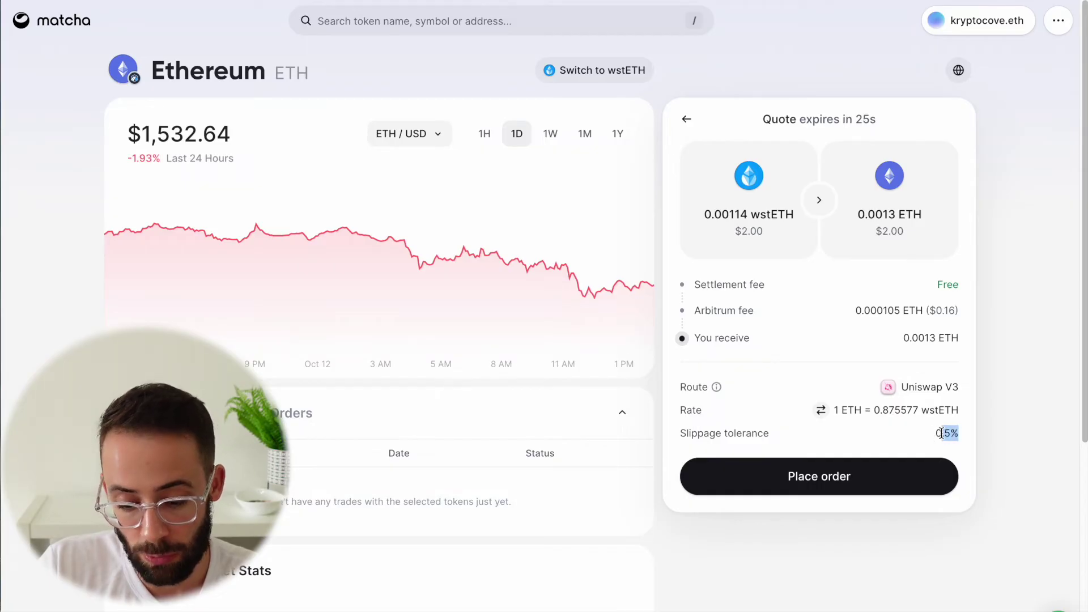
{"action": "left_click", "coordinate": [943, 431]}
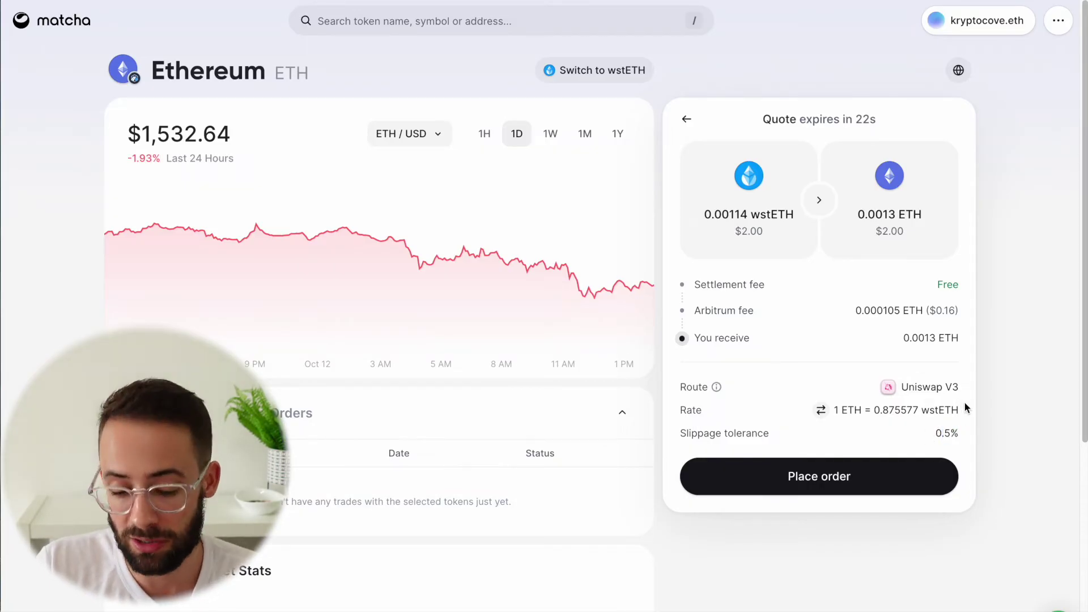
{"action": "left_click_drag", "start_coordinate": [933, 434], "coordinate": [960, 435]}
{"action": "left_click", "coordinate": [931, 434]}
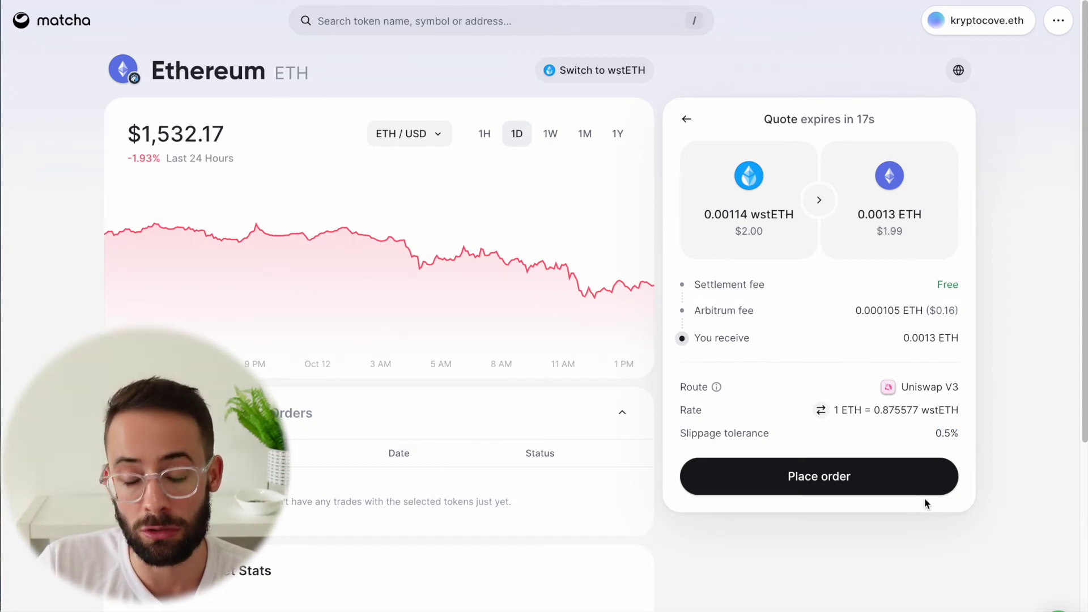
Step: Refresh the expired quote and place the 0.00114 wstETH to 0.0013 ETH order
{"action": "left_click", "coordinate": [939, 488]}
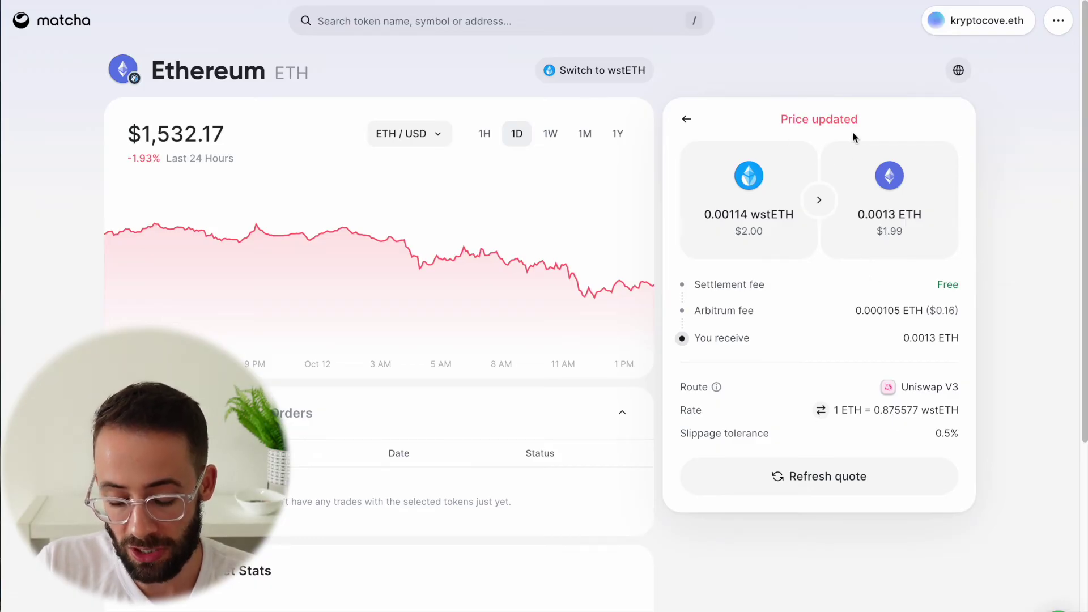
{"action": "left_click", "coordinate": [843, 488]}
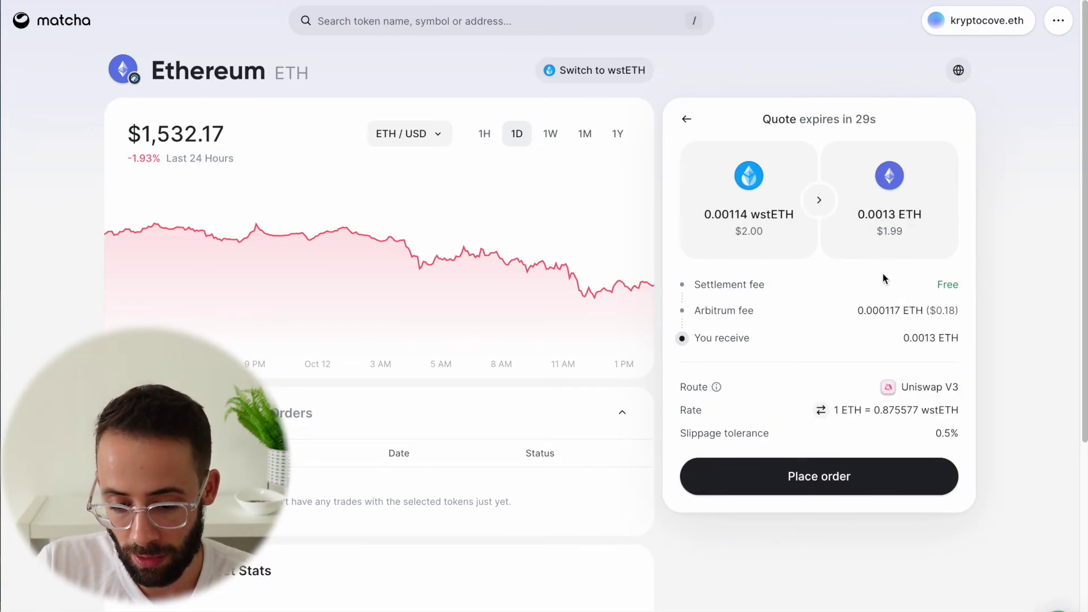
{"action": "left_click", "coordinate": [832, 476]}
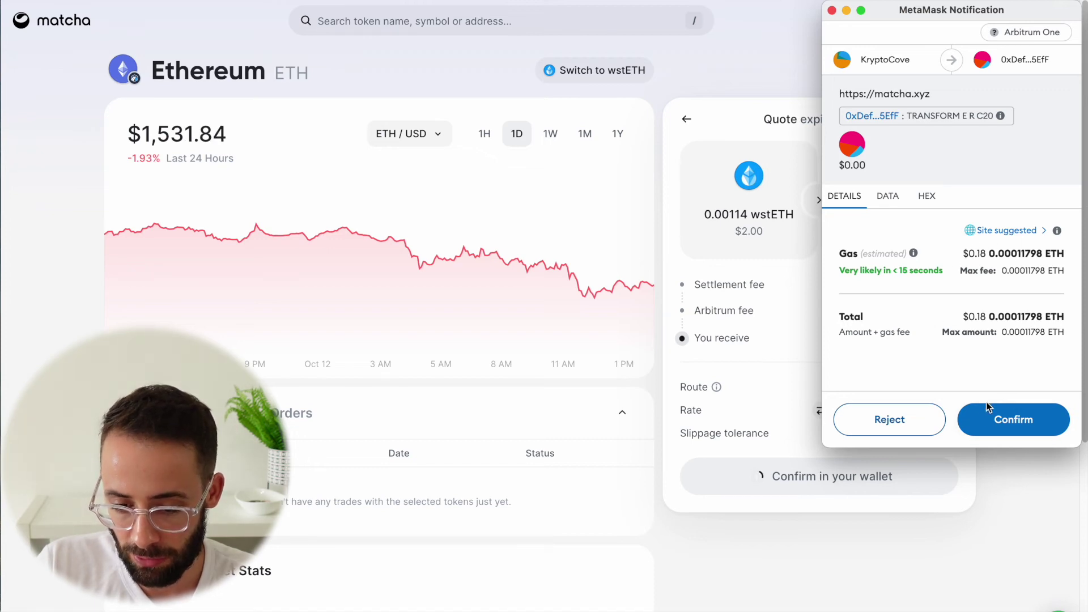
Step: Confirm the swap in MetaMask and open its transaction details on Arbiscan
{"action": "left_click_drag", "start_coordinate": [932, 9], "coordinate": [970, 1]}
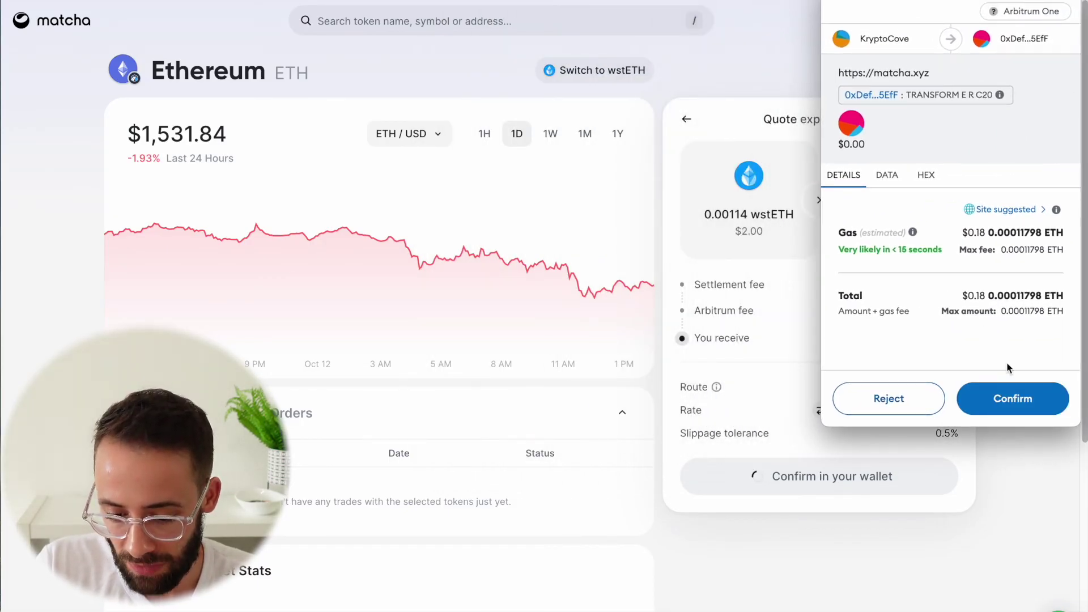
{"action": "left_click", "coordinate": [1025, 402]}
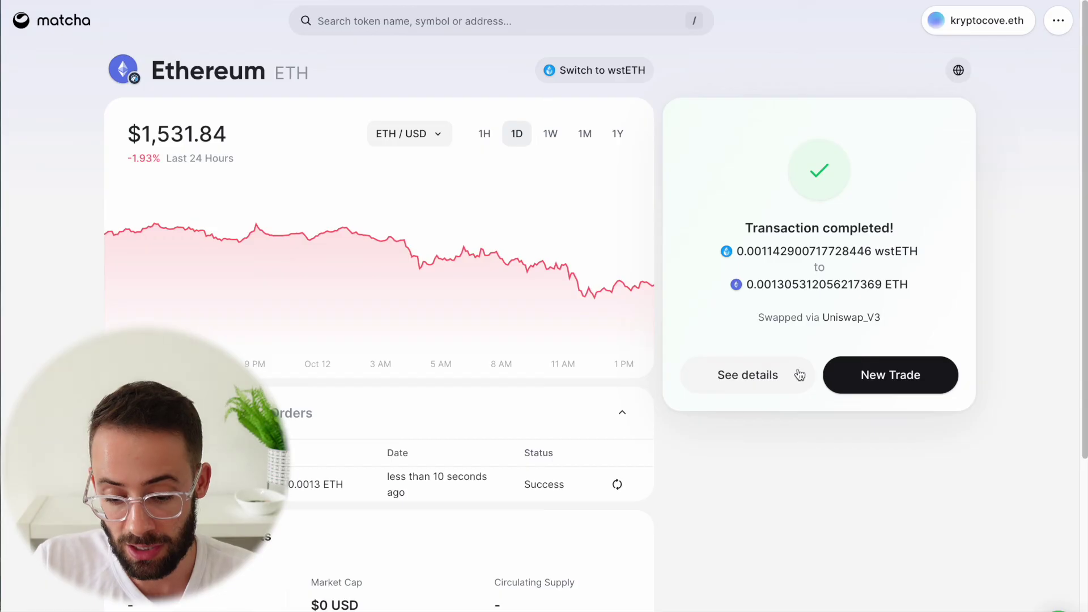
{"action": "left_click", "coordinate": [773, 387]}
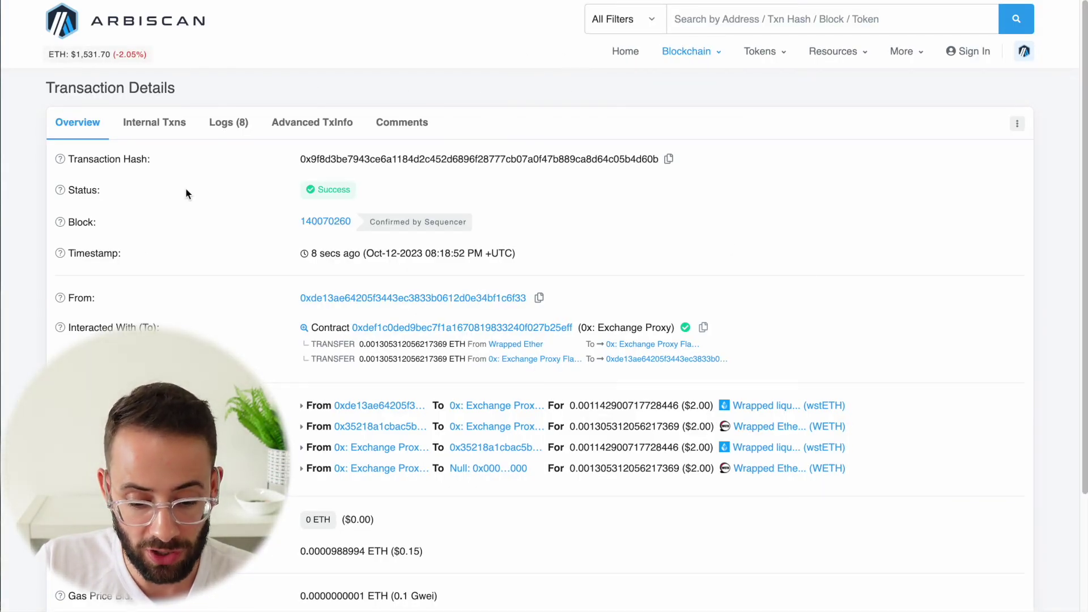
Step: Check the swap's Success status and transfers on Arbiscan, then reopen Matcha's sell token list
{"action": "scroll", "coordinate": [527, 340], "scroll_direction": "down", "scroll_amount": 4}
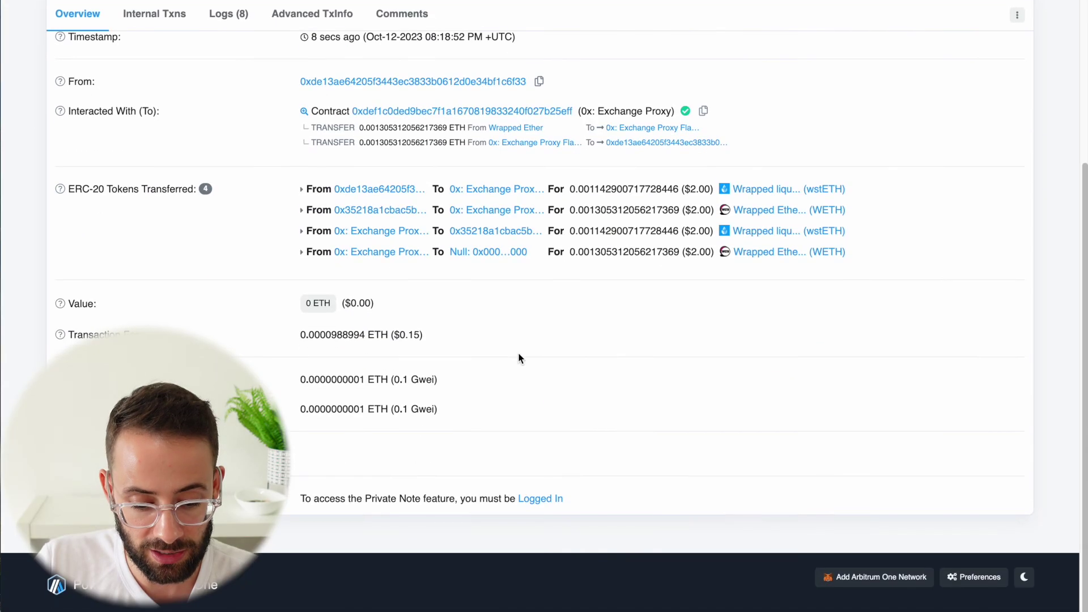
{"action": "scroll", "coordinate": [457, 430], "scroll_direction": "up", "scroll_amount": 4}
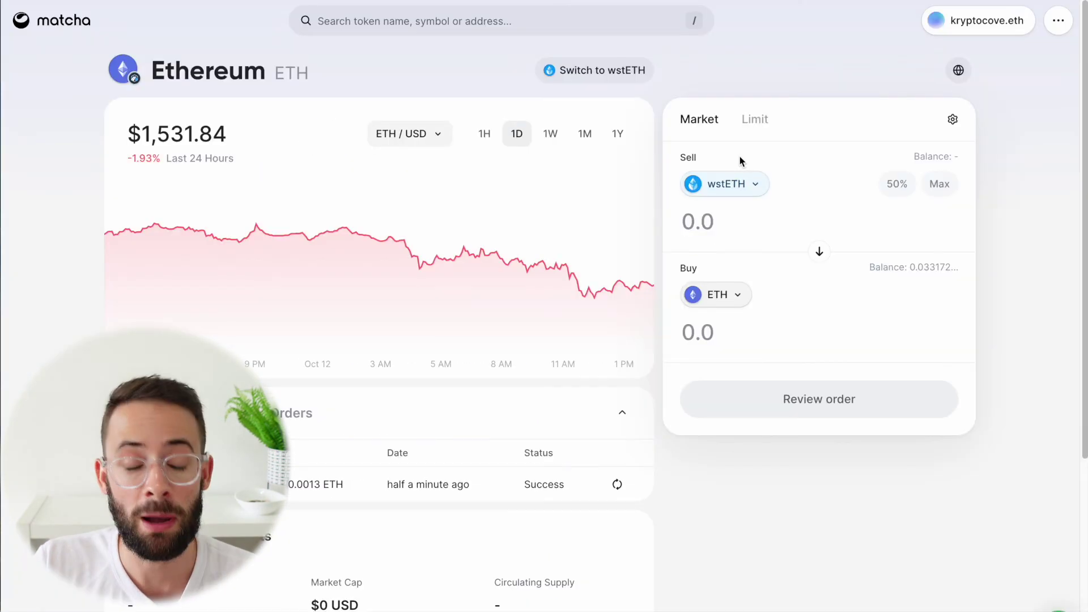
{"action": "left_click", "coordinate": [753, 111]}
{"action": "left_click", "coordinate": [741, 181]}
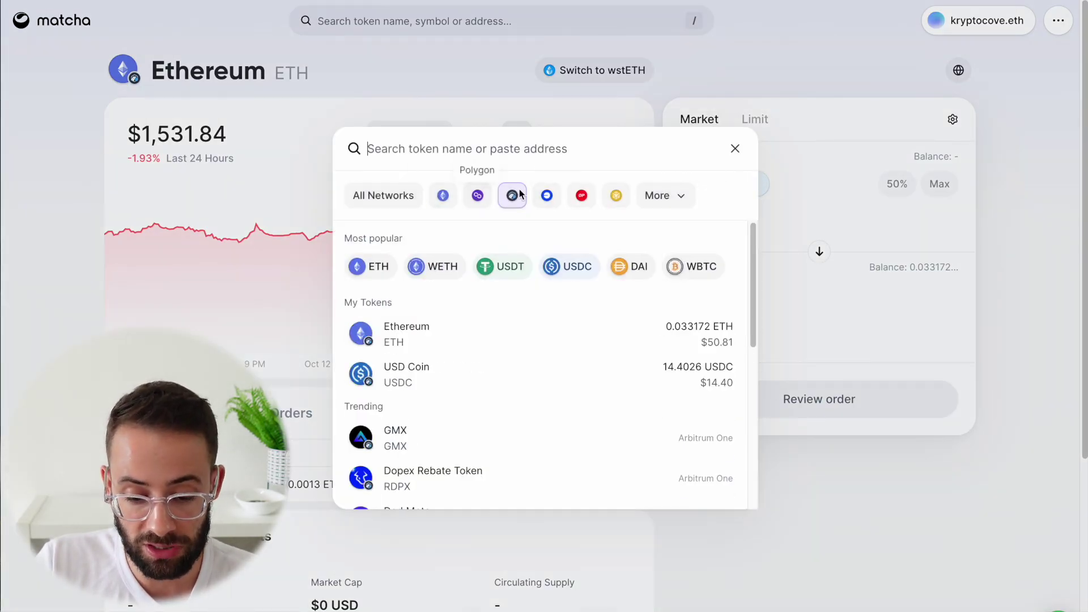
{"action": "left_click", "coordinate": [683, 65]}
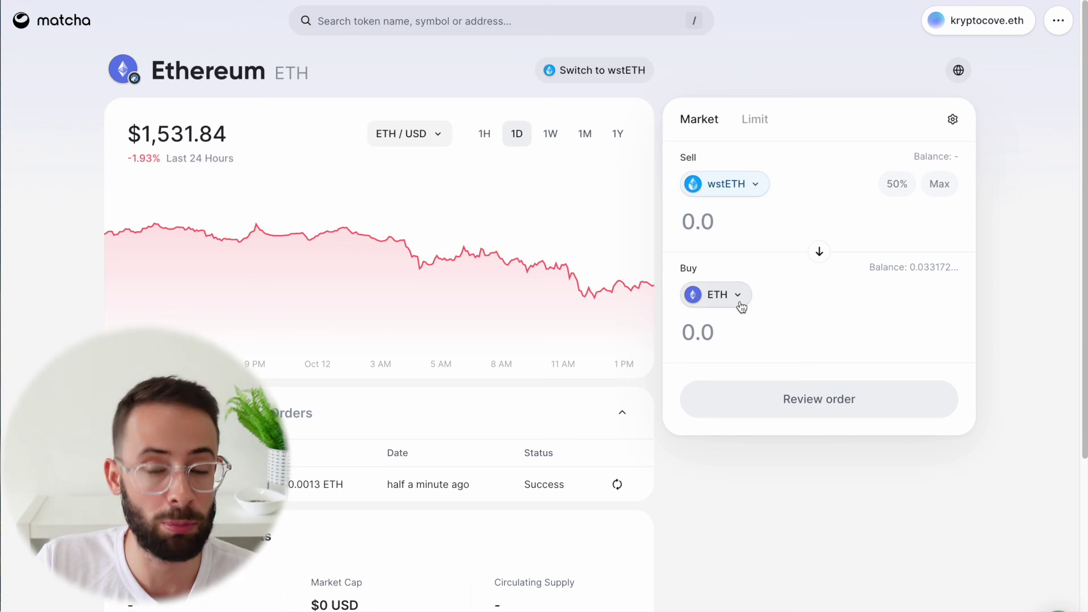